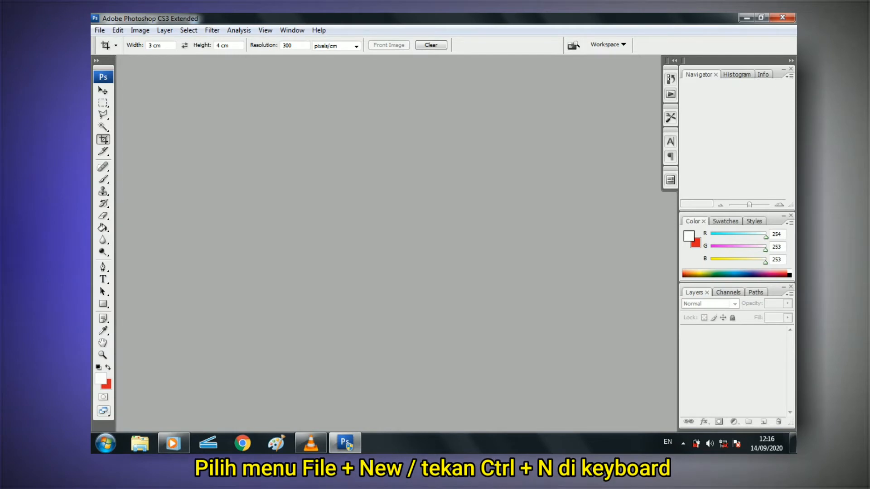
- Create a white A4 document from the International Paper preset in cm at 300 pixels/cm, then move and slightly enlarge its window
key("alt+f")
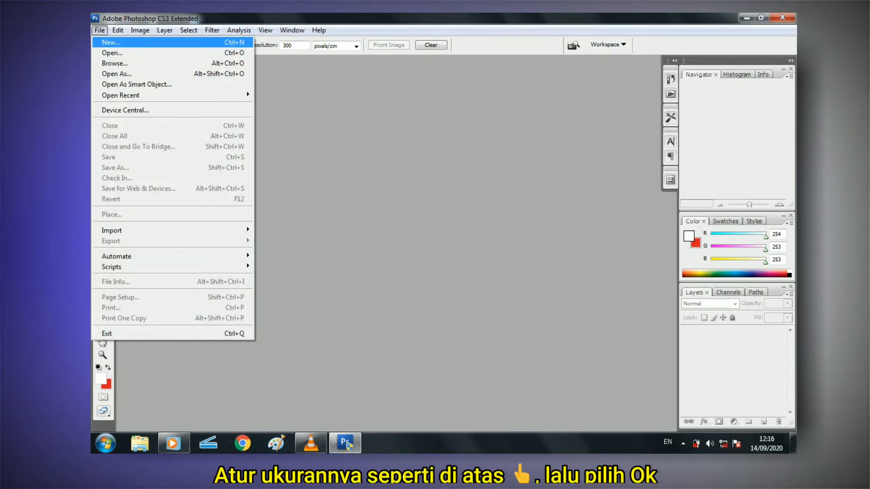
key("Return")
left_click(452, 140)
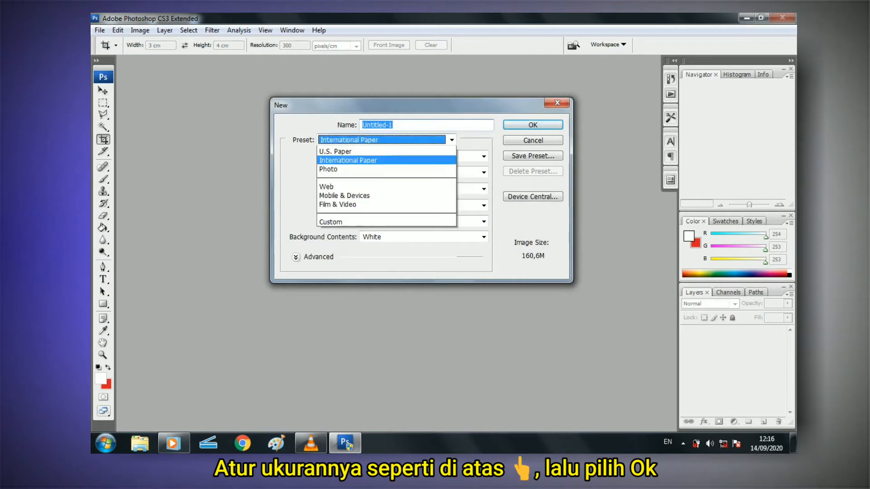
key("Return")
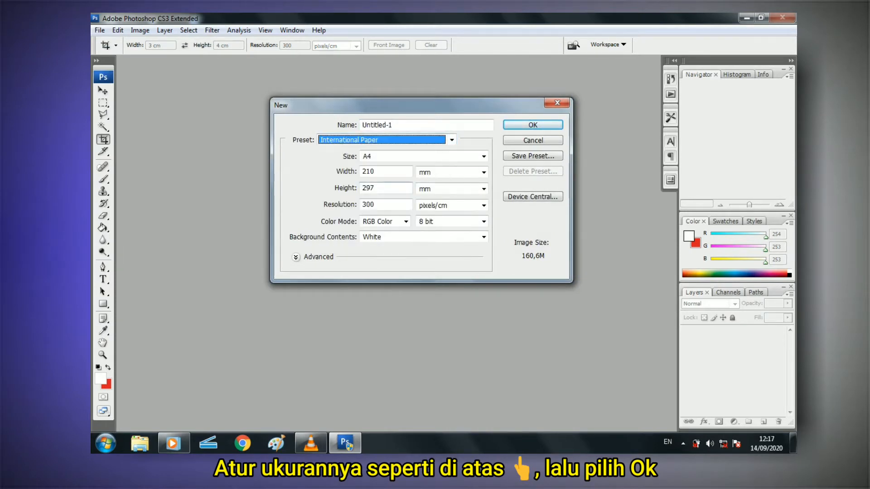
left_click(484, 172)
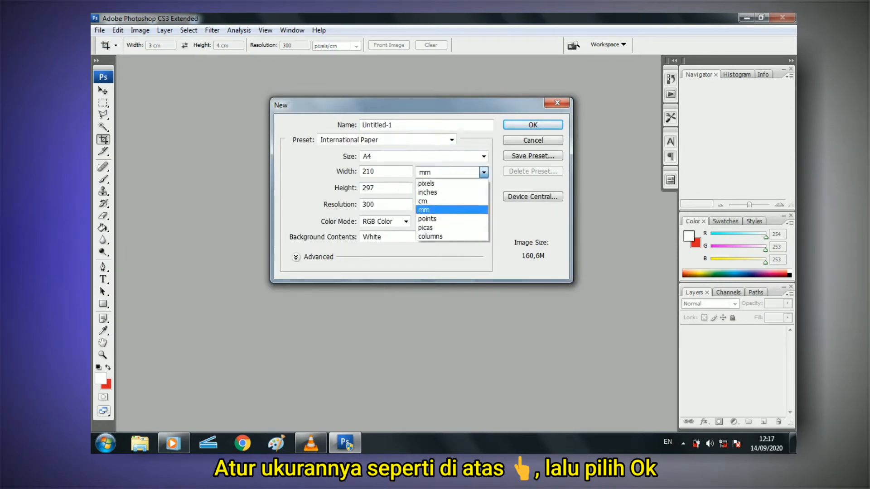
key("Return")
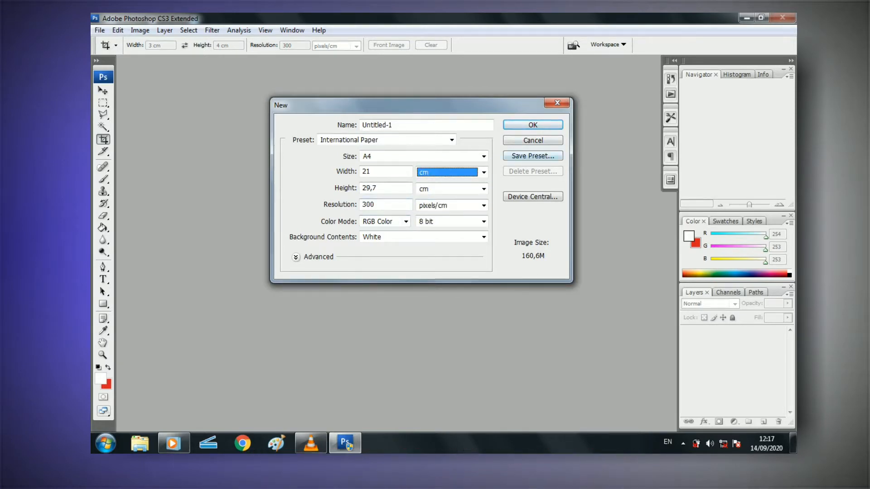
key("Return")
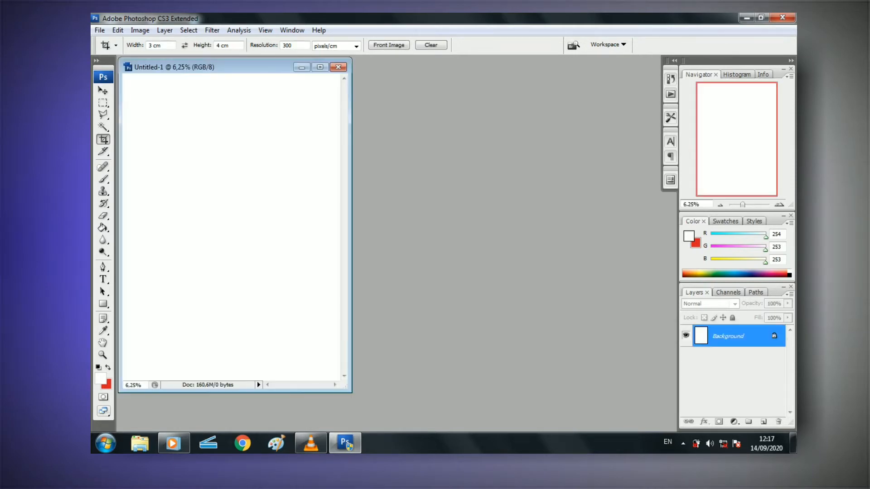
left_click_drag(245, 67, 547, 73)
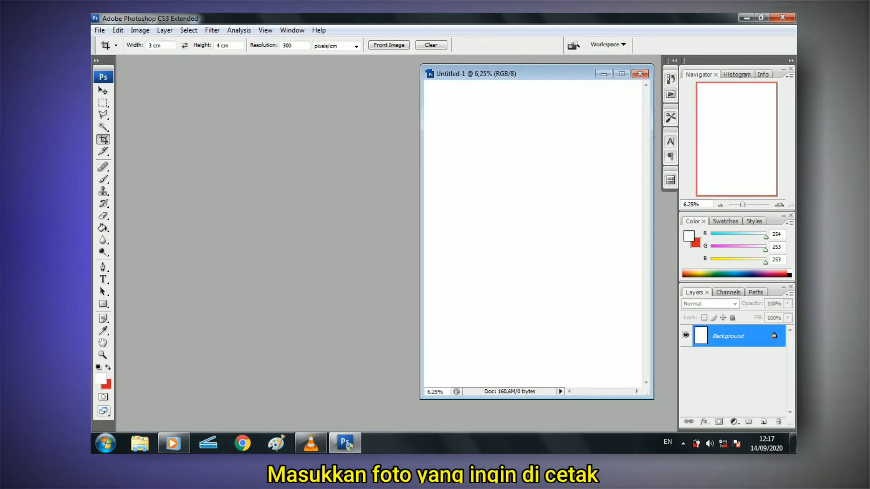
left_click_drag(421, 399, 412, 408)
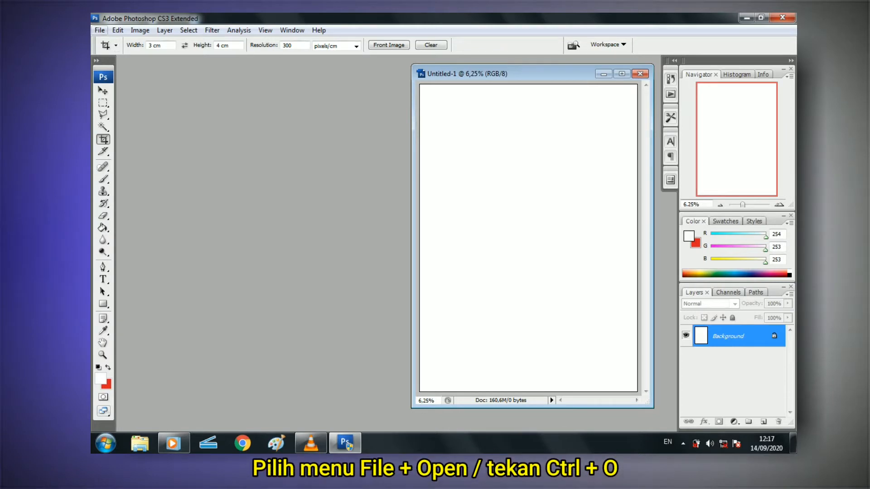
- Browse the My Documents folder and open the portrait photo IMG_20200914_121300.jpg
left_click(100, 29)
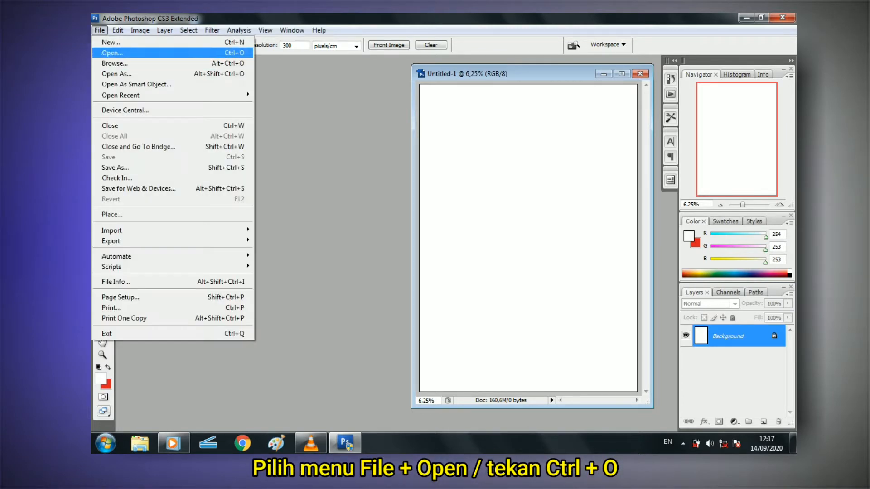
left_click(112, 53)
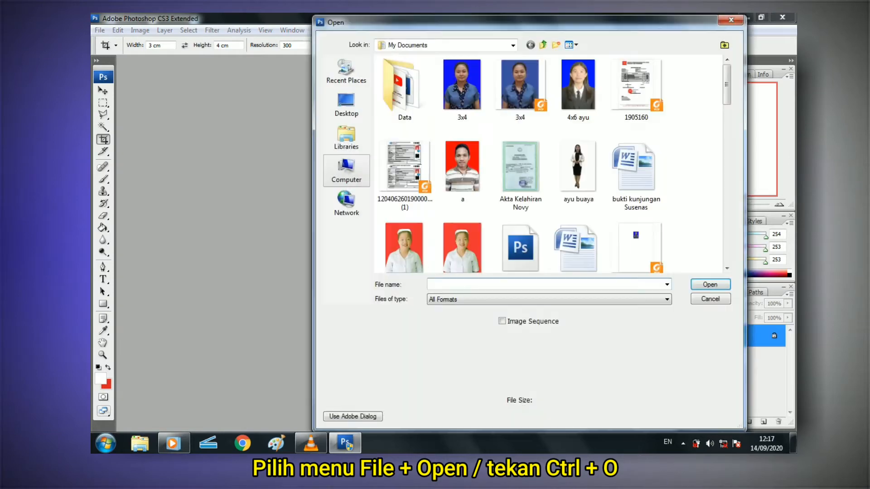
left_click(462, 172)
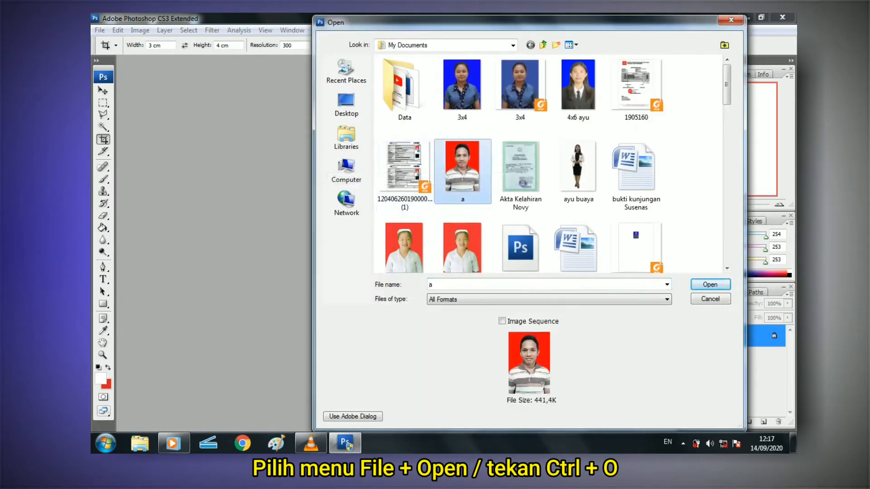
key("Down")
key("Down")
key("Down")
key("Down")
key("Down")
key("Down")
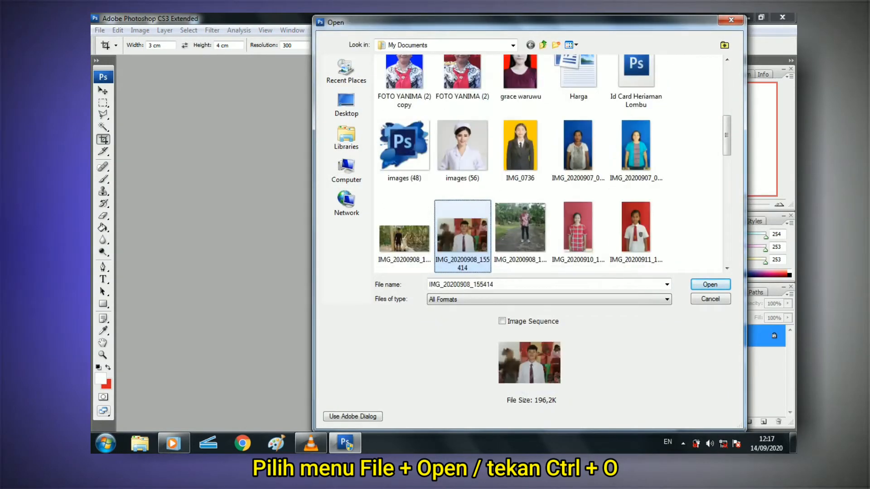
key("Up")
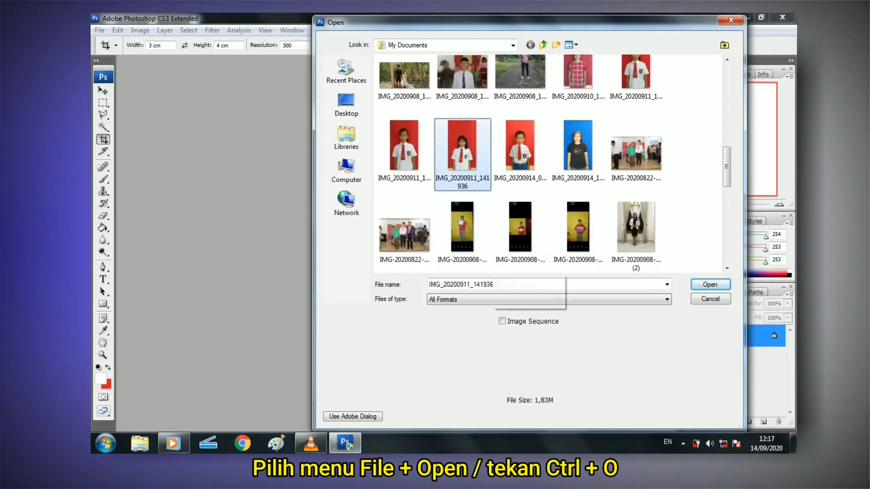
key("Right")
key("Right")
key("Escape")
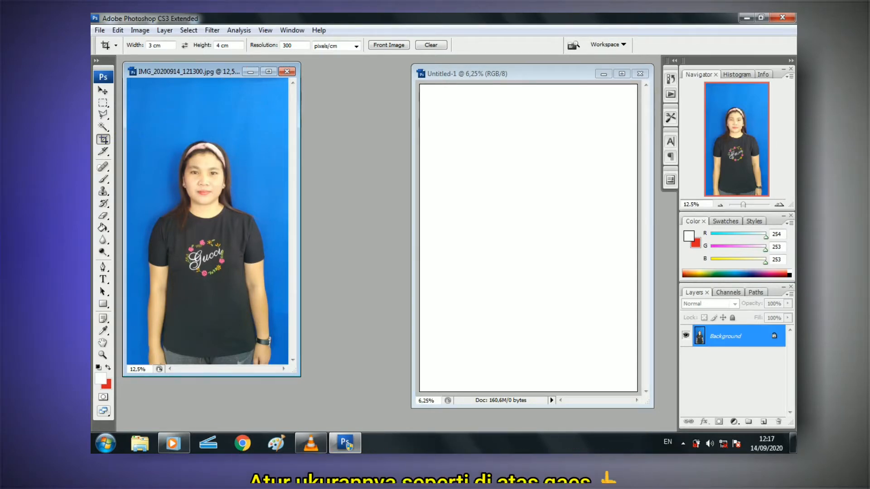
- Set the Crop tool to 3 cm wide and 4 cm high with a resolution of 300 pixels/cm
left_click_drag(169, 45, 117, 46)
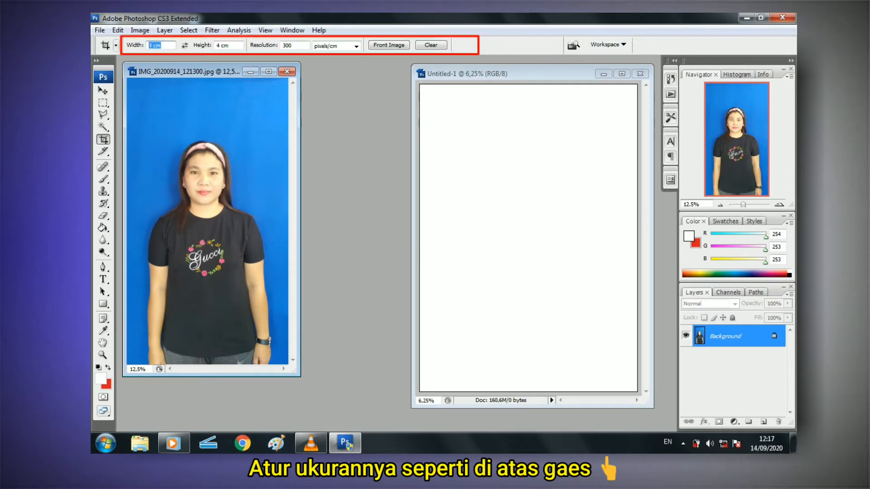
key("Tab")
key("Tab")
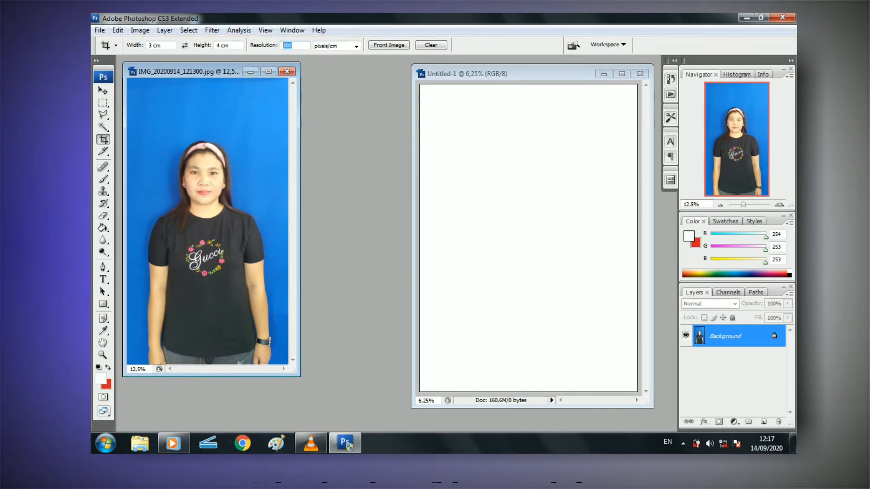
type("300")
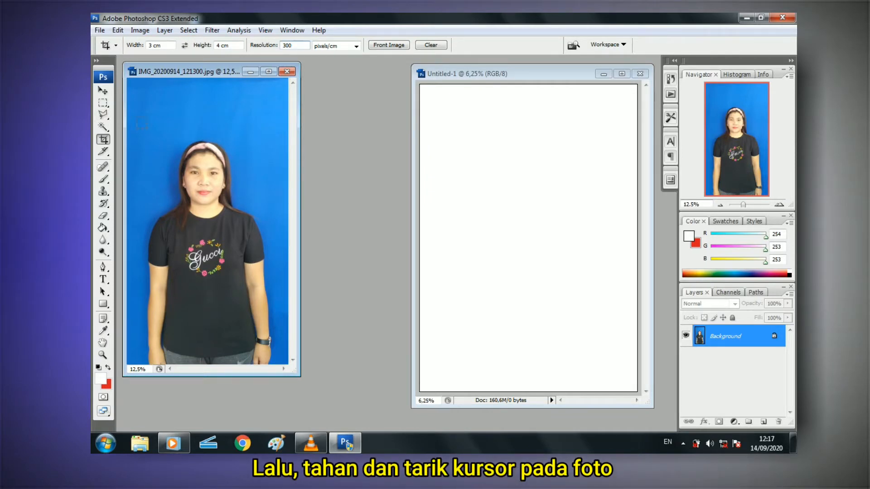
- Draw a crop frame around the woman's head and torso, and shift it slightly to the right
left_click_drag(284, 310, 269, 291)
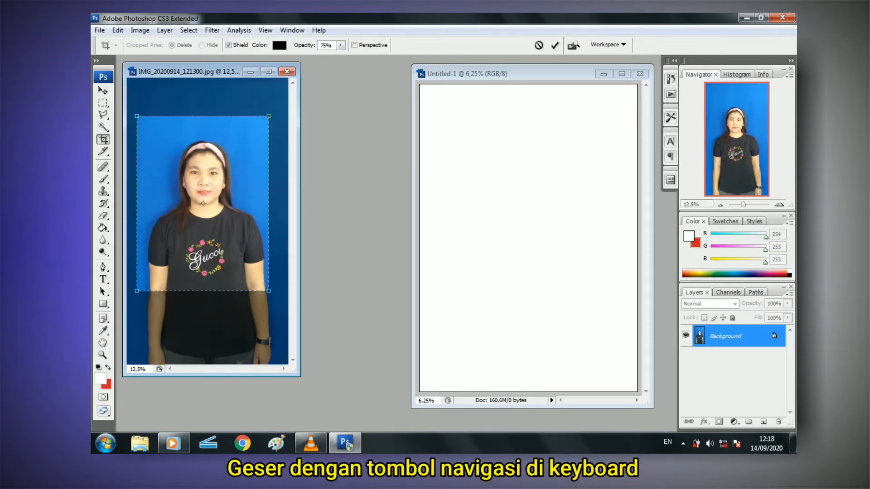
key("Right")
key("Right")
key("Right")
key("Right")
key("Right")
key("Right")
key("Right")
key("Right")
key("Right")
key("Right")
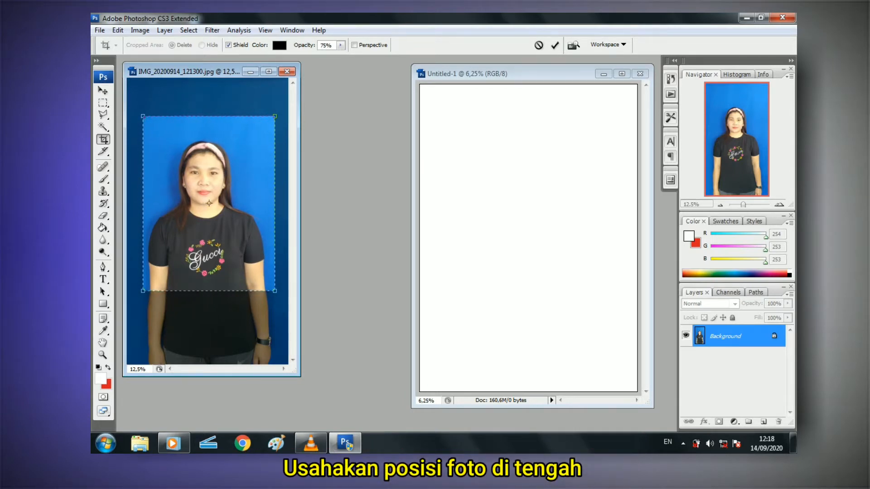
- Shrink the crop frame slightly and nudge it right and down to centre the woman in it
left_click_drag(275, 290, 269, 282)
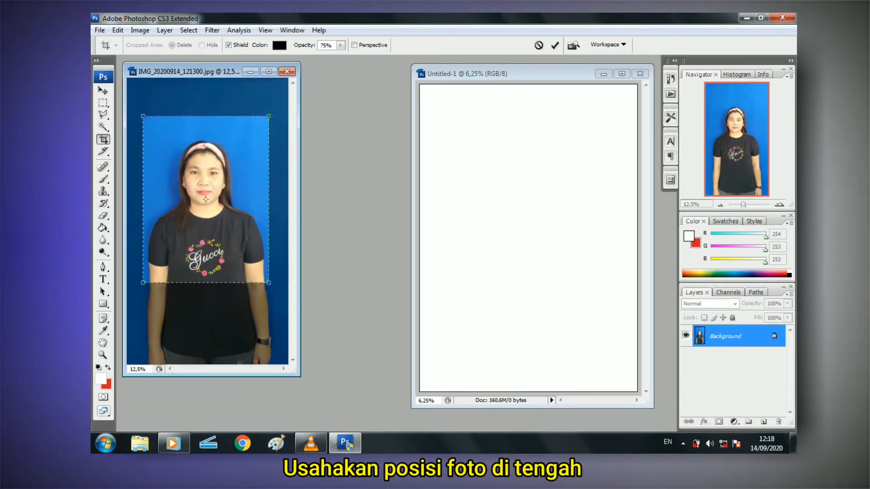
key("Right")
key("Right")
key("Right")
key("Right")
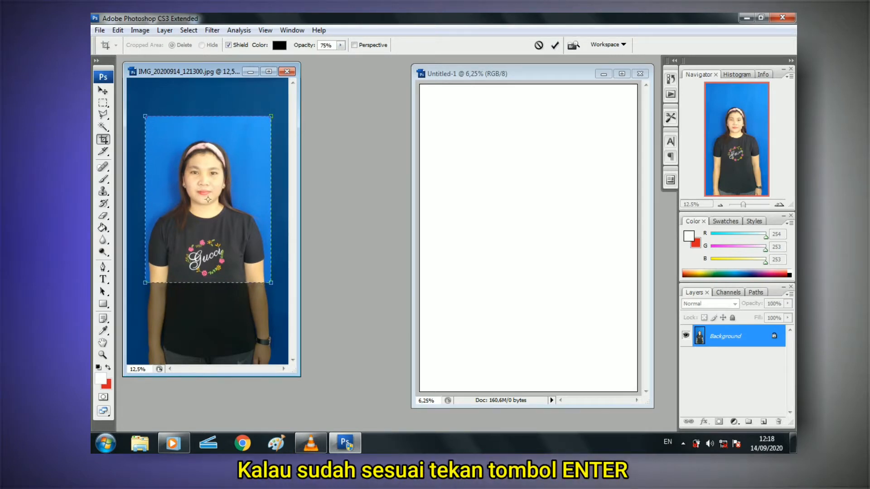
key("Down")
key("Down")
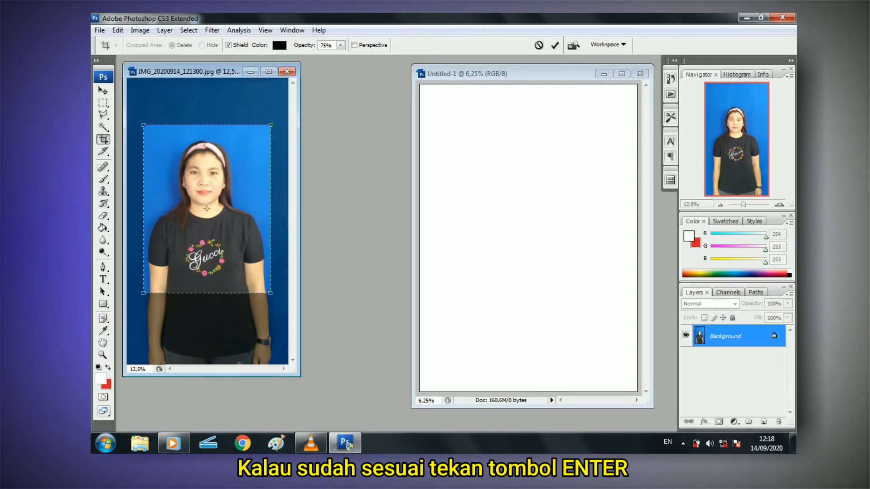
- Tighten and centre the crop frame around the woman's head and upper body, and apply the crop
left_click_drag(271, 293, 263, 283)
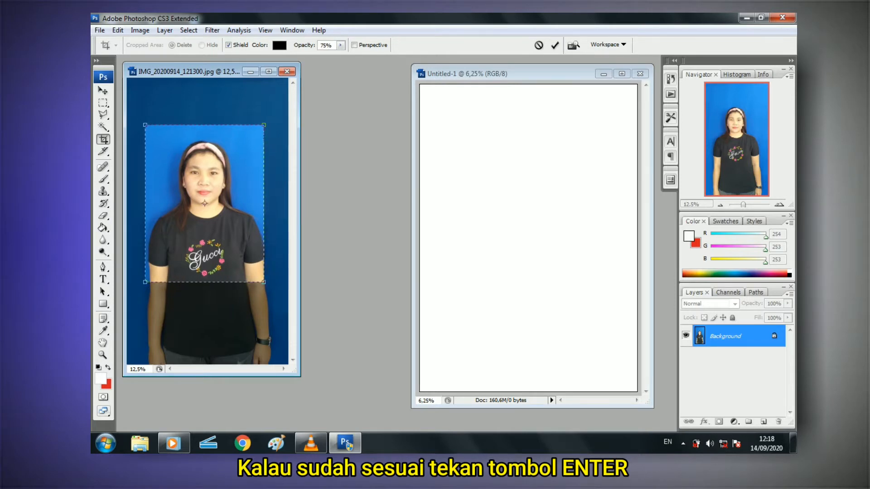
left_click_drag(203, 203, 206, 203)
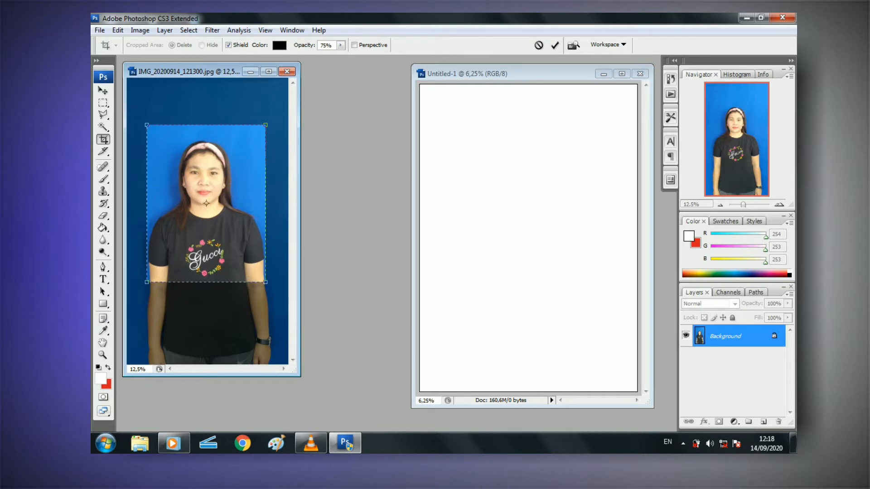
left_click_drag(206, 203, 206, 205)
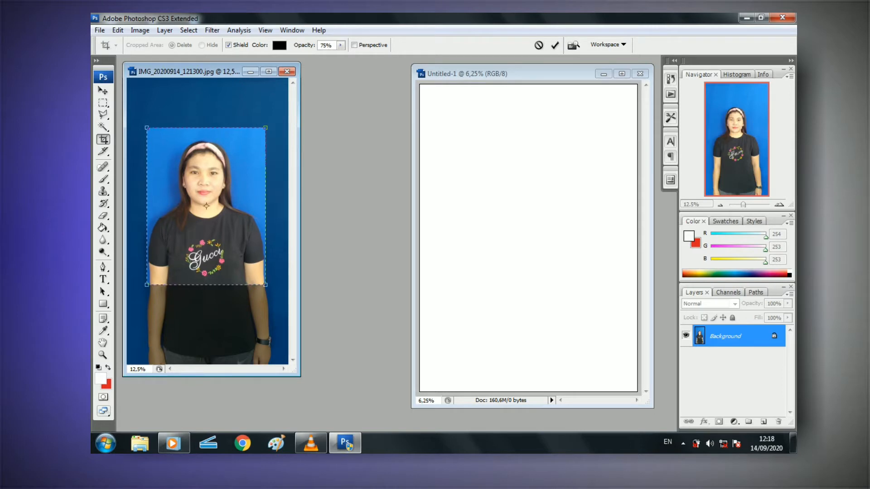
key("Return")
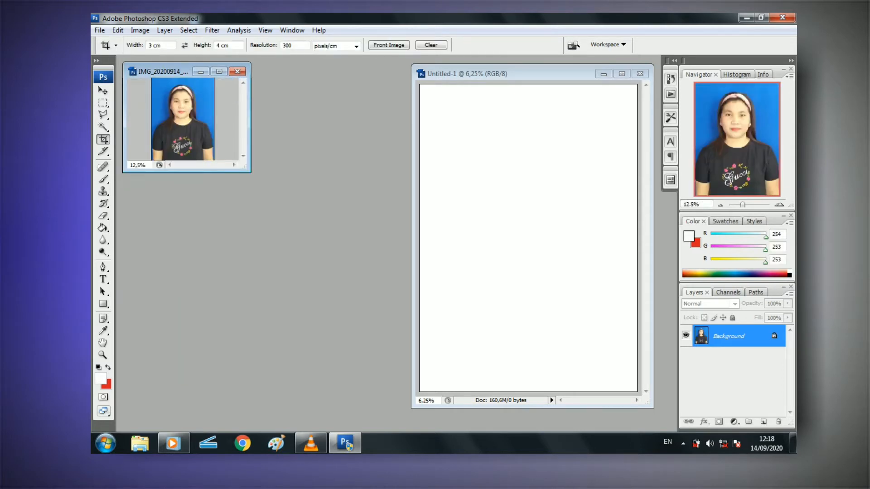
- Enlarge the cropped photo's window and copy the photo onto the blank A4 document with the Move tool
left_click_drag(250, 172, 277, 211)
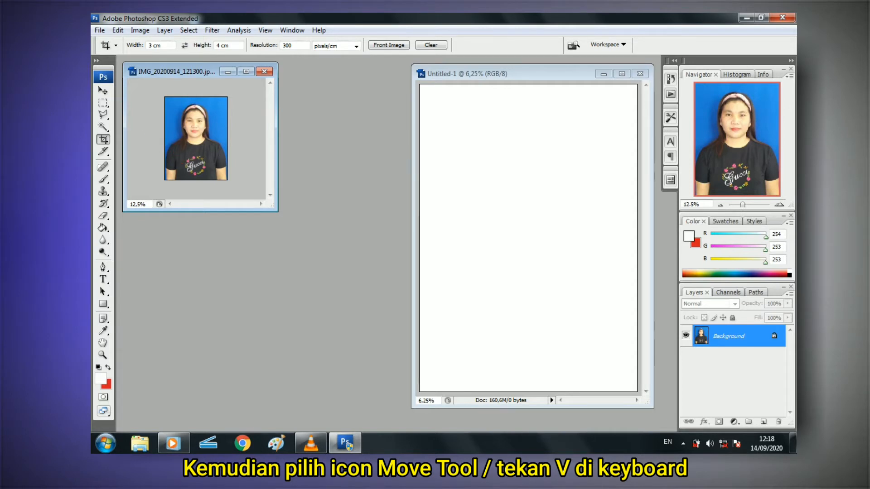
key("v")
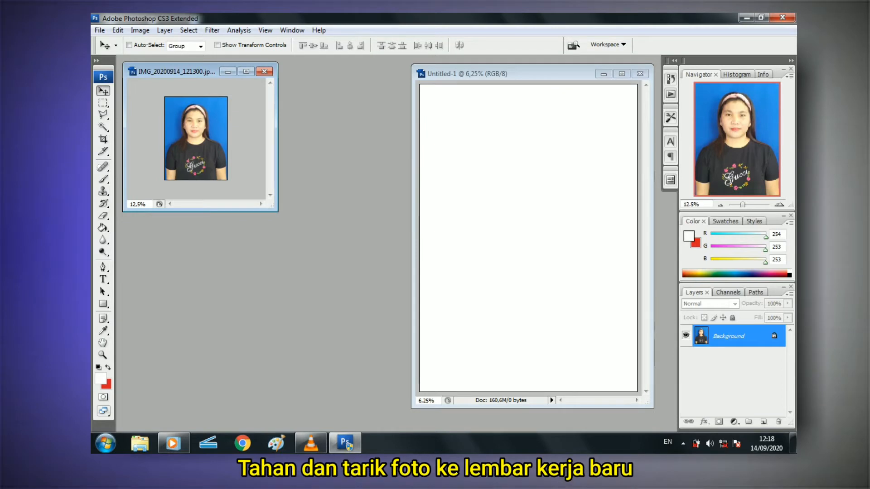
left_click_drag(196, 139, 513, 157)
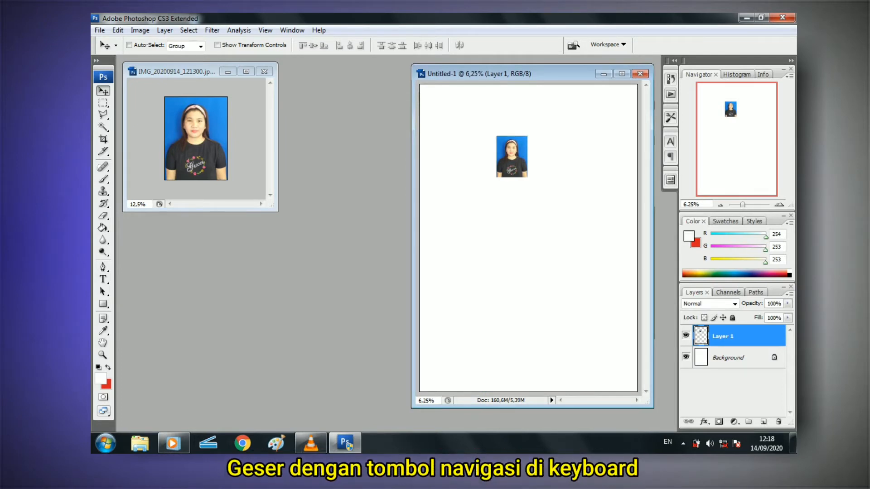
- Move the placed photo into the upper-left corner of the A4 page, leaving a thin margin from the edges
left_click_drag(512, 157, 448, 116)
key("Left")
key("Left")
key("Left")
key("Left")
key("Left")
key("Left")
key("Left")
key("Left")
key("Left")
key("Left")
key("Left")
key("Left")
key("Left")
key("Left")
key("Left")
key("Left")
key("Left")
key("Left")
key("Left")
key("Left")
key("Up")
key("Up")
key("Up")
key("Up")
key("Up")
key("Up")
key("Up")
key("Up")
key("Up")
key("Up")
key("Up")
key("Up")
key("Up")
key("Up")
key("Up")
key("Up")
key("Up")
key("Up")
key("Up")
key("Up")
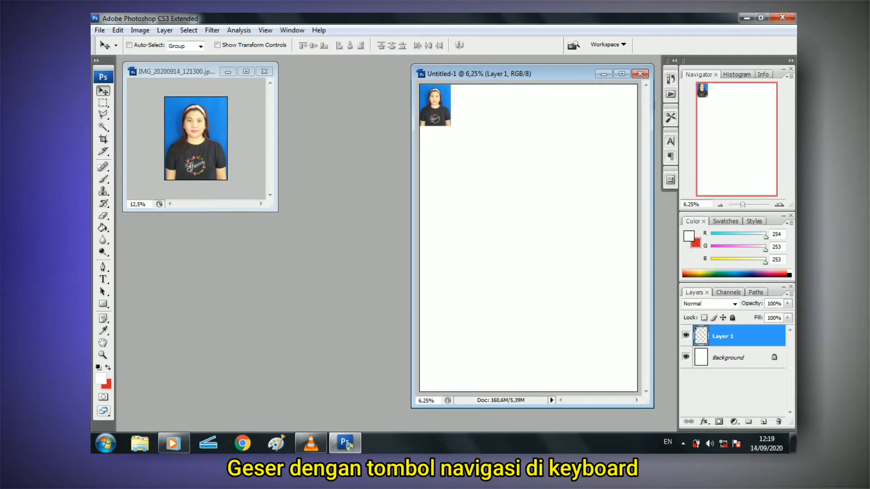
key("Right")
key("Down")
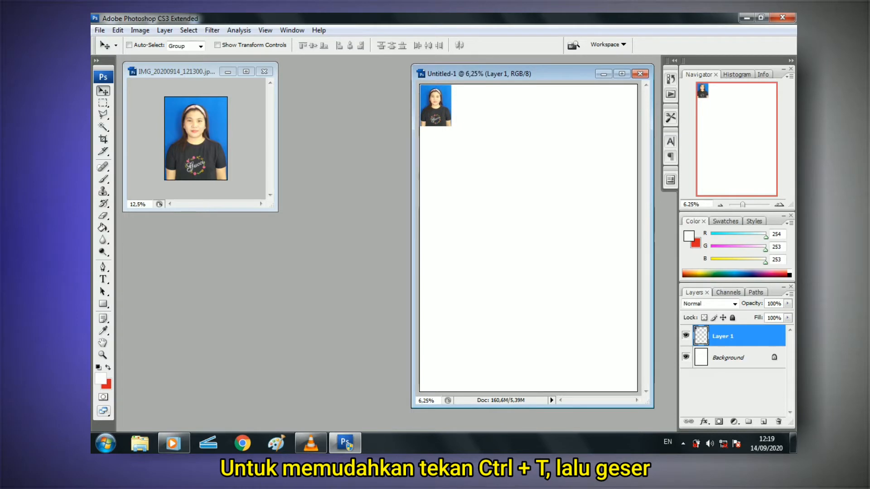
- Try to fine-tune the photo's position in the page's upper-left corner with Free Transform
key("ctrl+t")
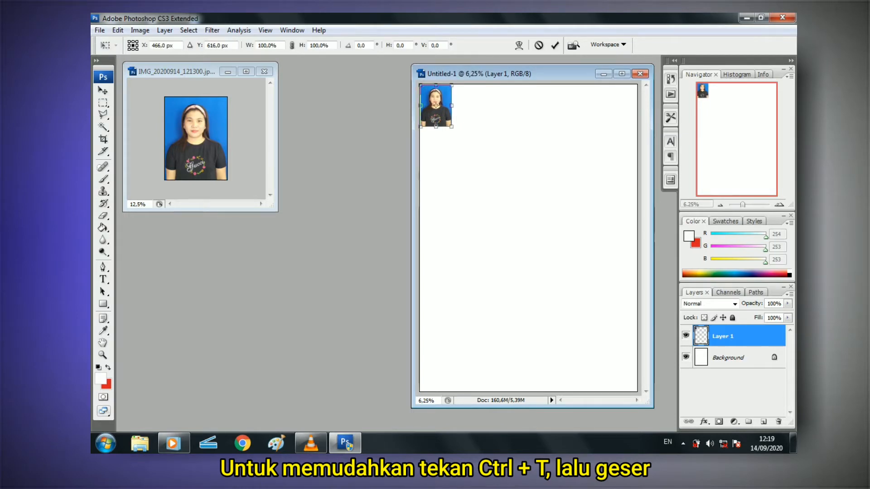
right_click(438, 117)
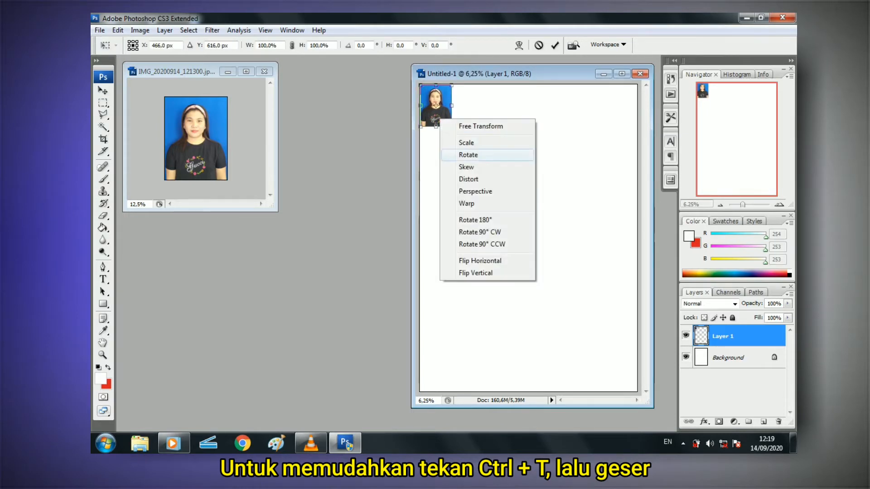
left_click(453, 142)
mouse_move(436, 105)
left_mouse_down()
mouse_move(509, 165)
mouse_move(435, 106)
left_mouse_up()
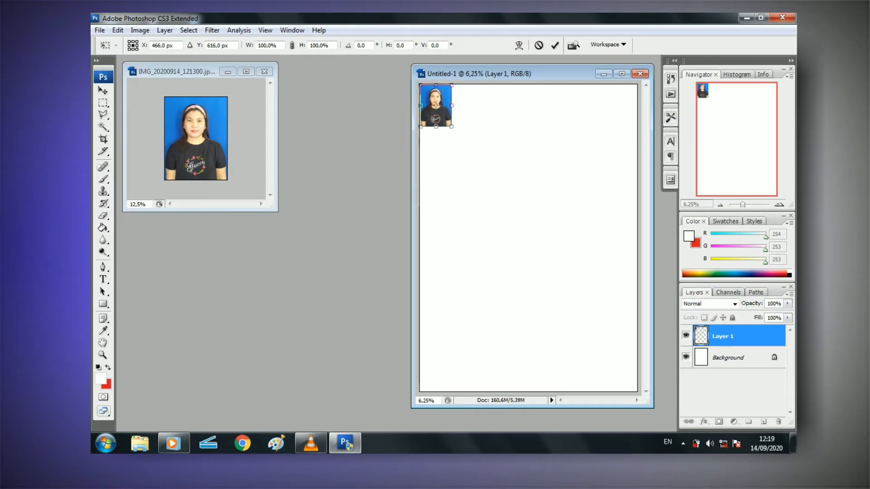
key("Return")
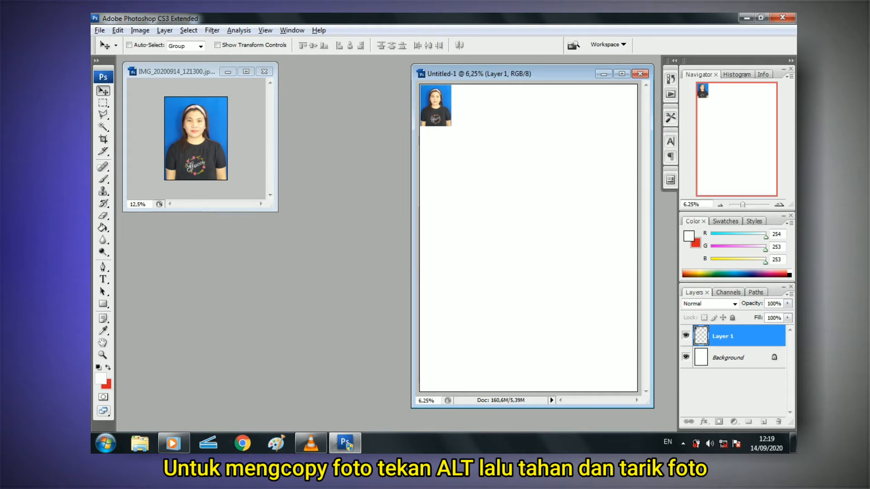
- Duplicate the blue-background photo beside the original on the A4 page and nudge the copy closer, leaving a narrow gap
left_click_drag(435, 105, 471, 105)
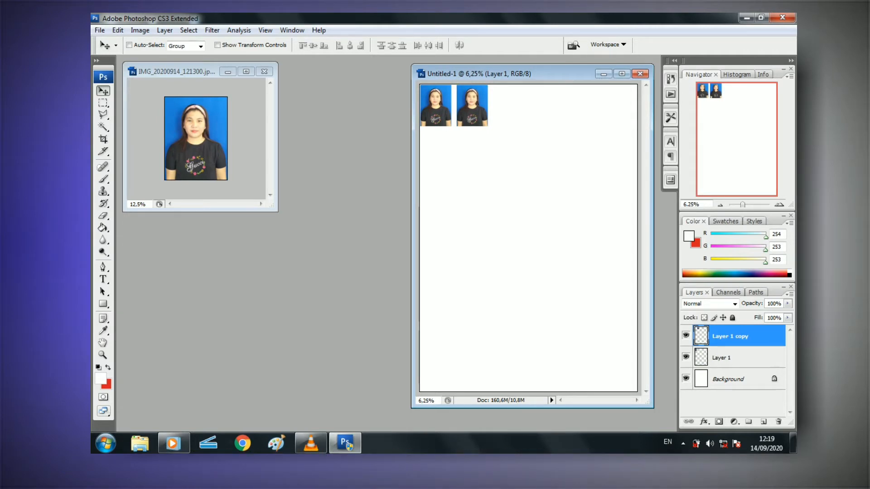
key("ctrl+t")
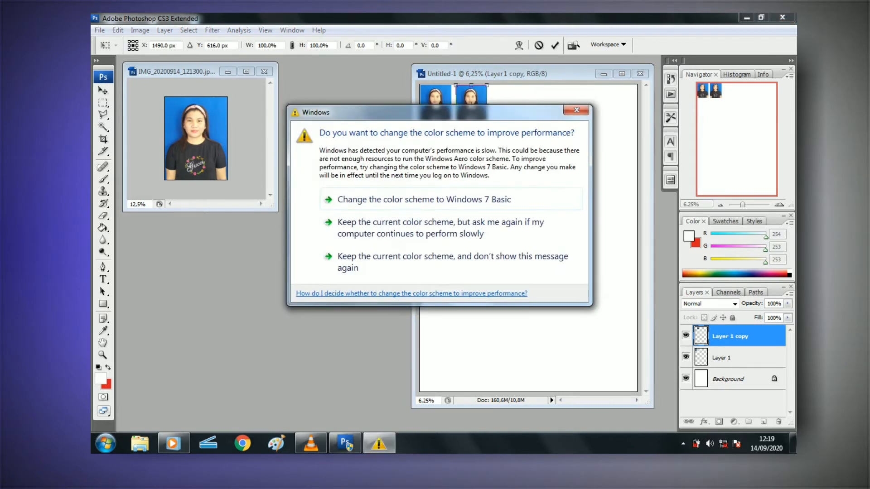
key("Escape")
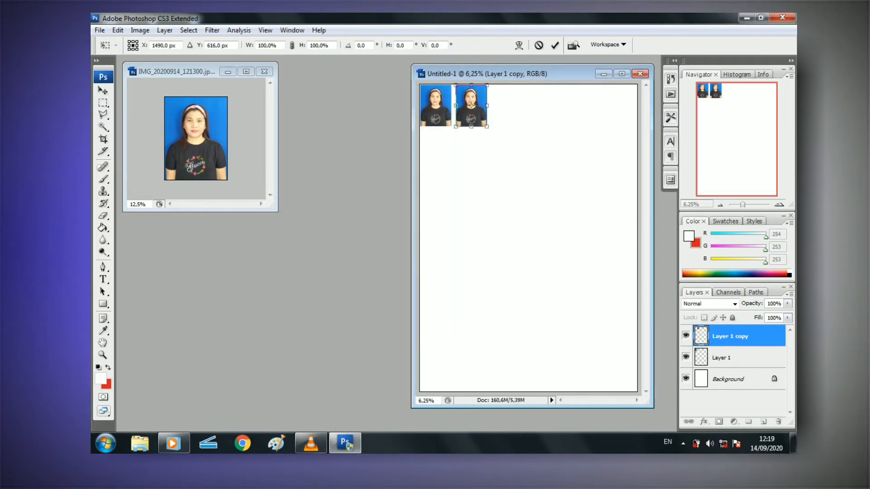
key("Return")
key("ctrl+t")
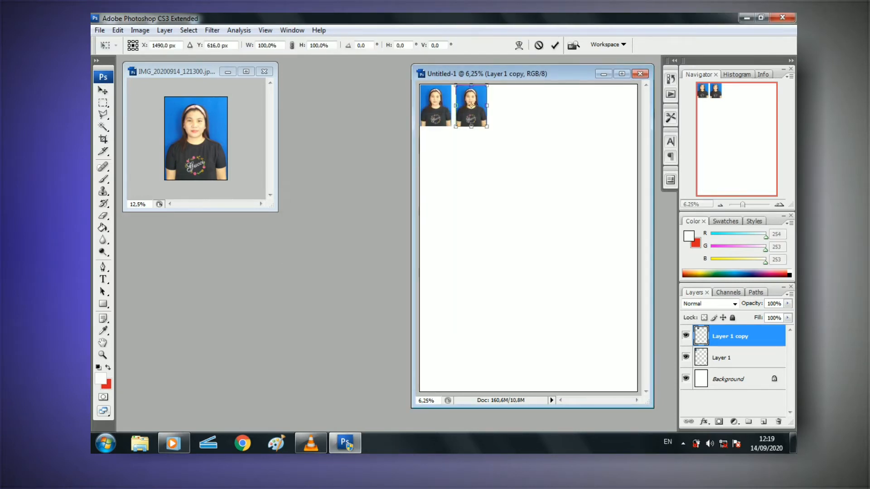
key("Right")
key("Right")
key("Right")
key("Left")
key("Left")
key("Left")
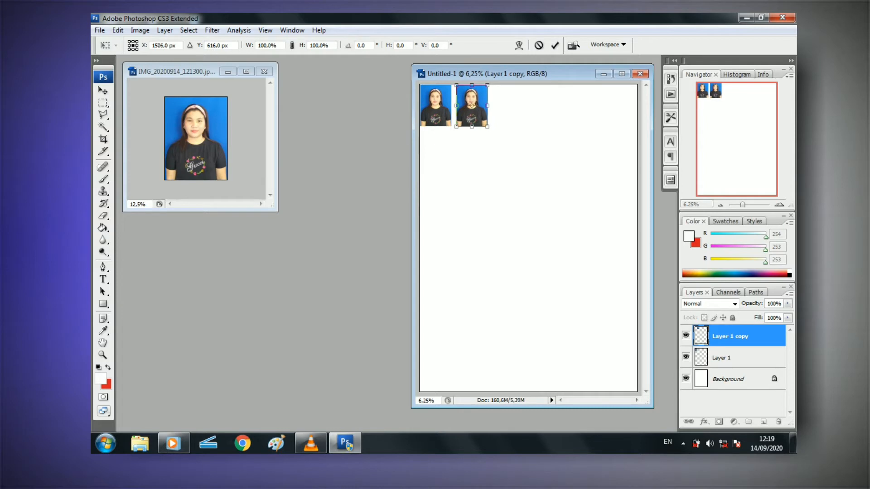
key("Return")
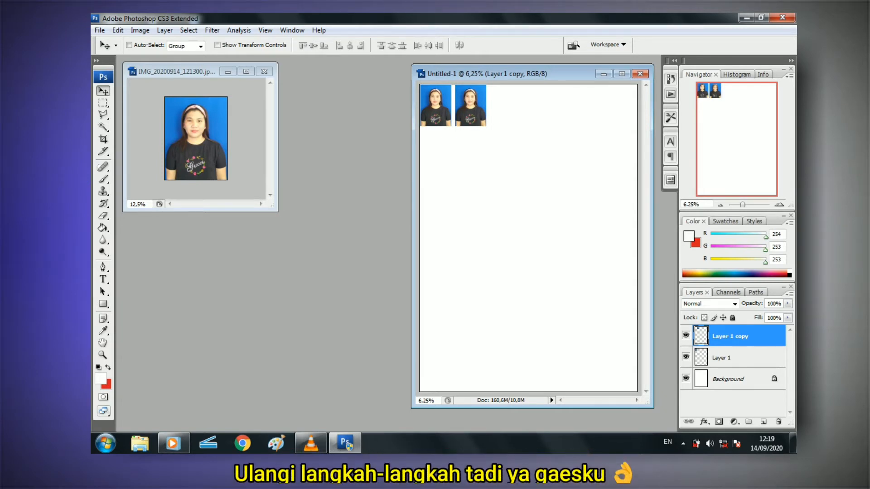
- Open the first red-background portrait of the woman in a white uniform, the 3X4 2 file, from My Documents
left_click(100, 30)
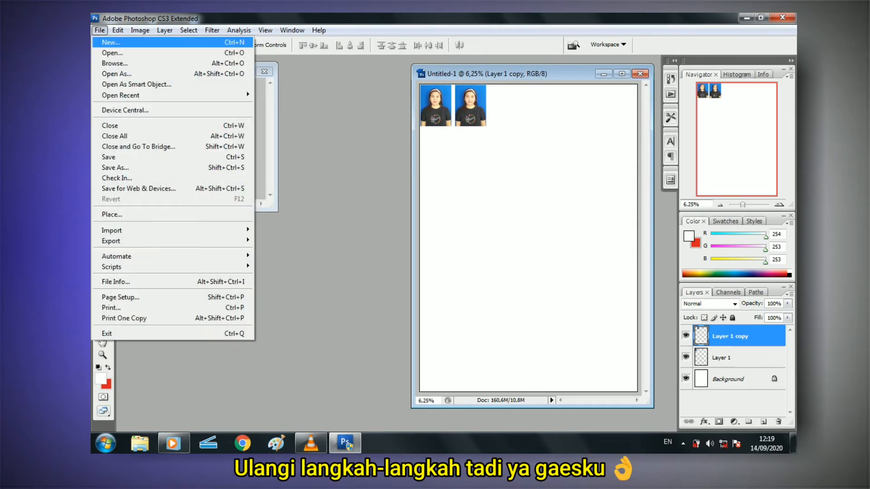
left_click(113, 52)
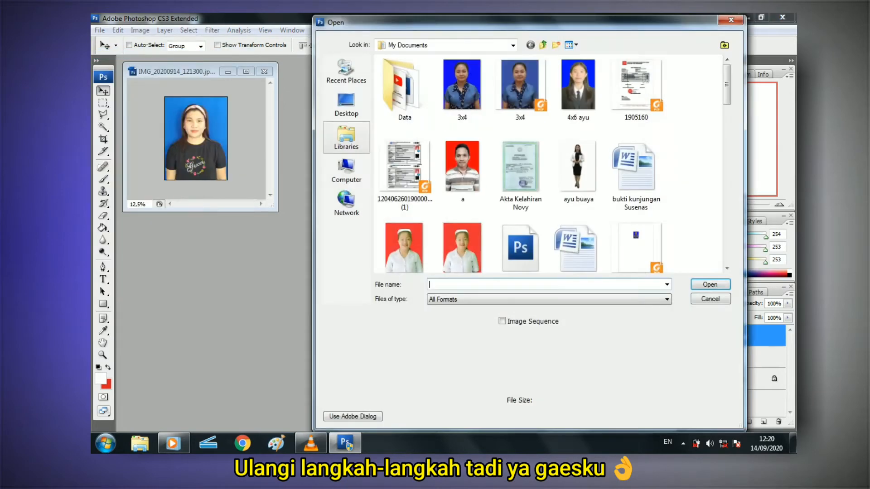
left_click(462, 248)
left_click(405, 245)
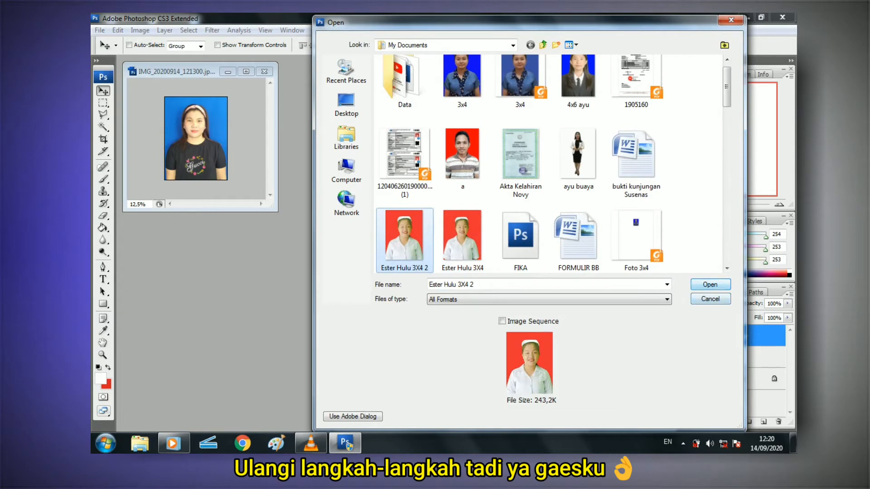
left_click(711, 285)
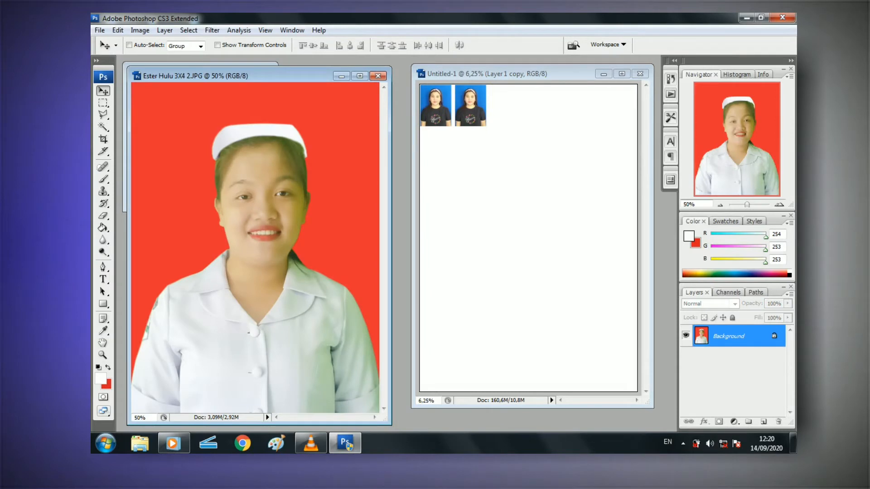
- Crop the white-uniform portrait to 3 x 4 cm at 300 pixels/cm, with the frame covering the whole picture
key("ctrl+minus")
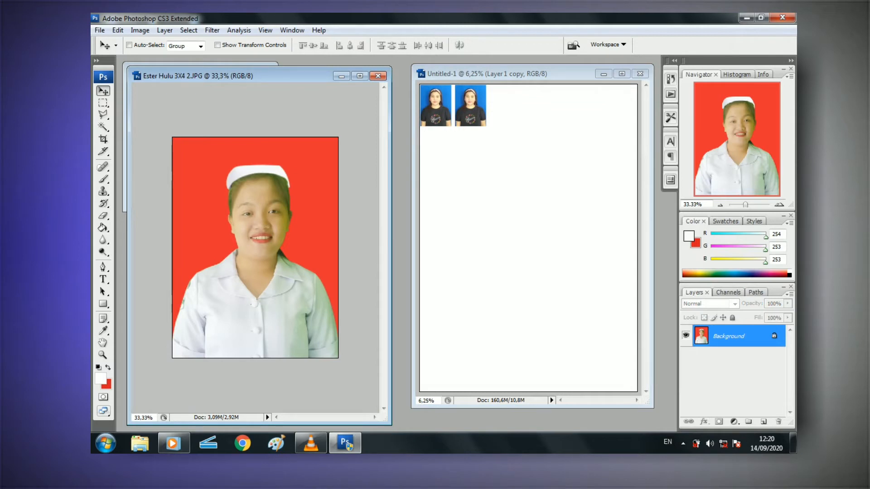
key("c")
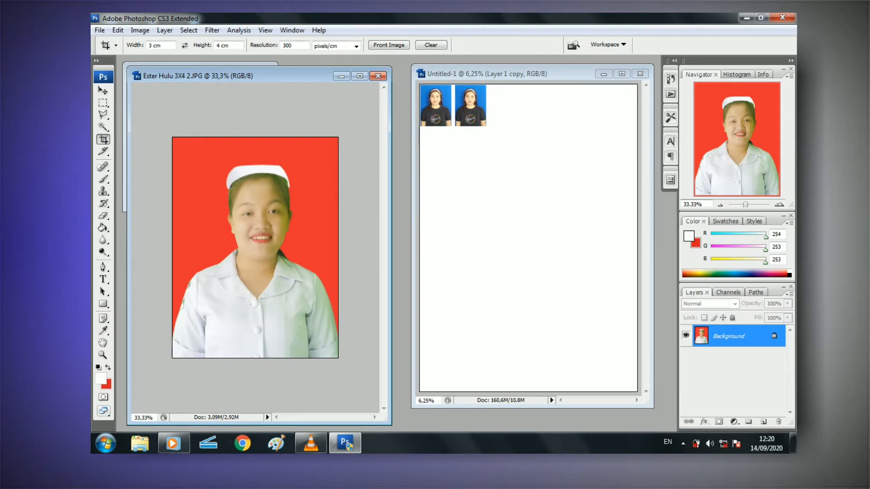
left_click_drag(172, 138, 339, 359)
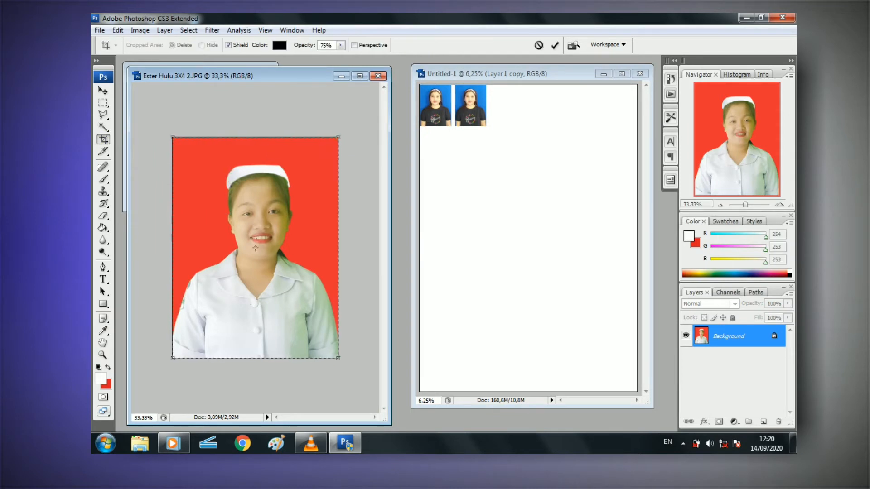
key("Return")
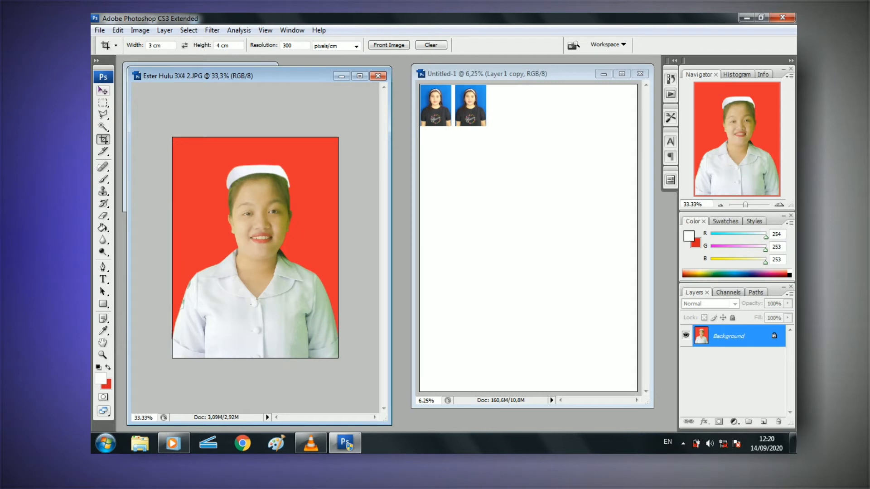
- Copy the cropped red-background portrait onto the A4 page with the Move tool and nudge it close beside the second blue photo
left_click(103, 90)
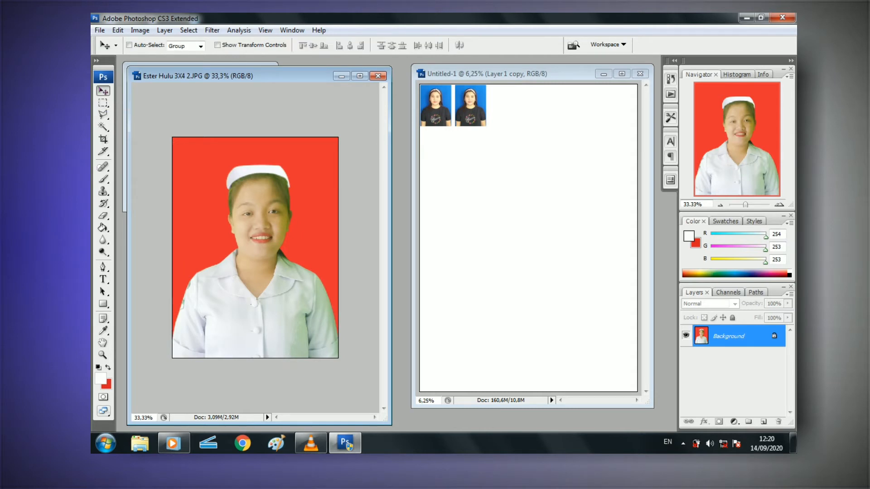
left_click_drag(255, 248, 510, 105)
key("Left")
key("Left")
key("Left")
key("Left")
key("Left")
key("Left")
key("Left")
key("Left")
key("Left")
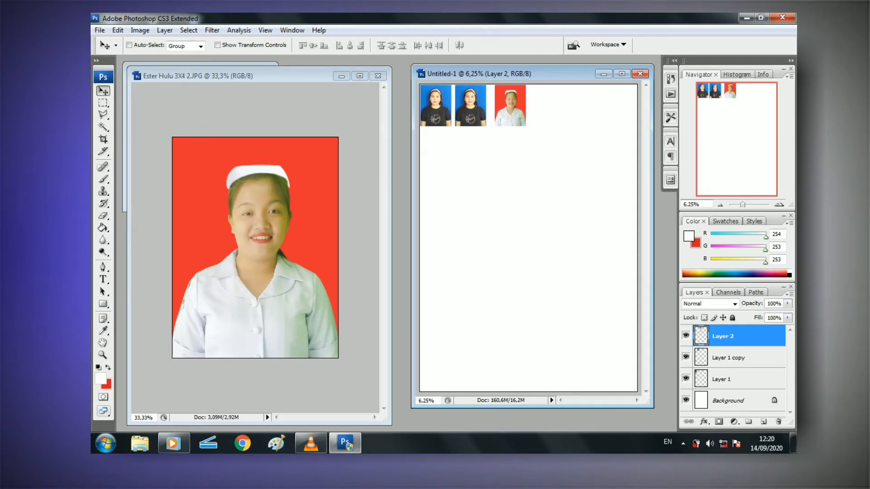
key("Left")
key("Left")
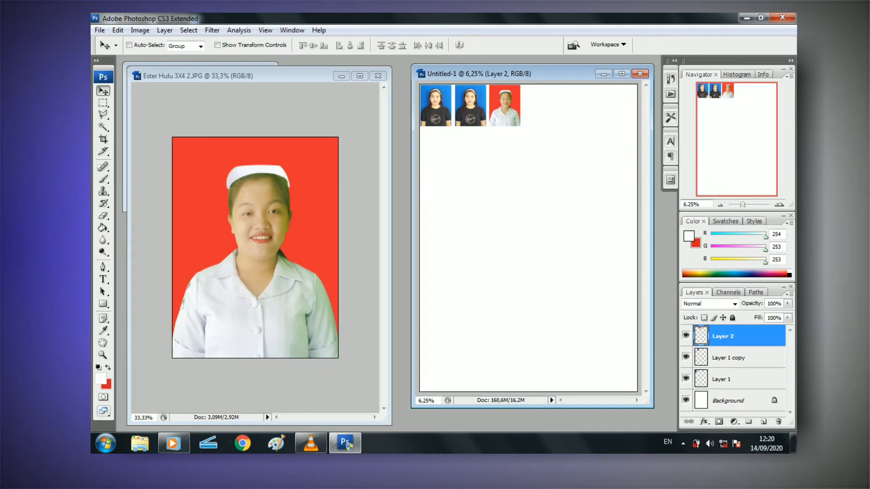
- Duplicate the red-background photo as the fourth picture in the row and nudge it to leave a narrow gap
left_click_drag(505, 106, 535, 106)
key("Right")
key("Right")
key("Right")
key("Right")
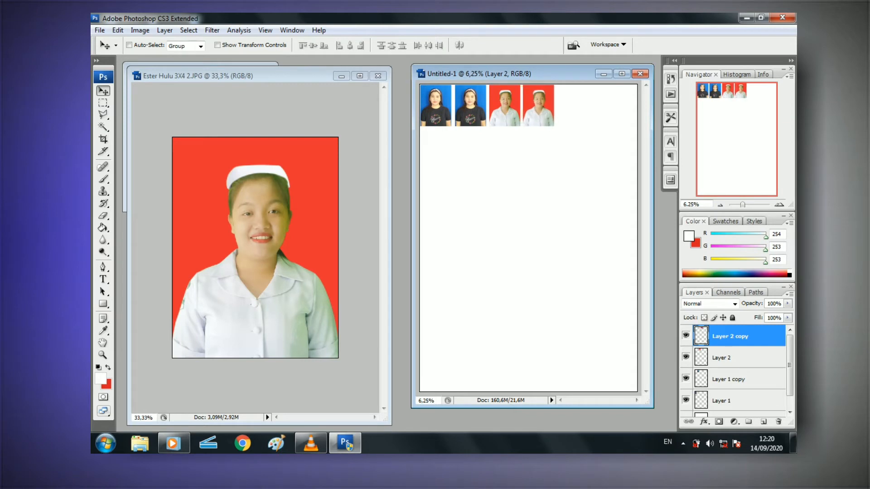
key("Right")
key("Right")
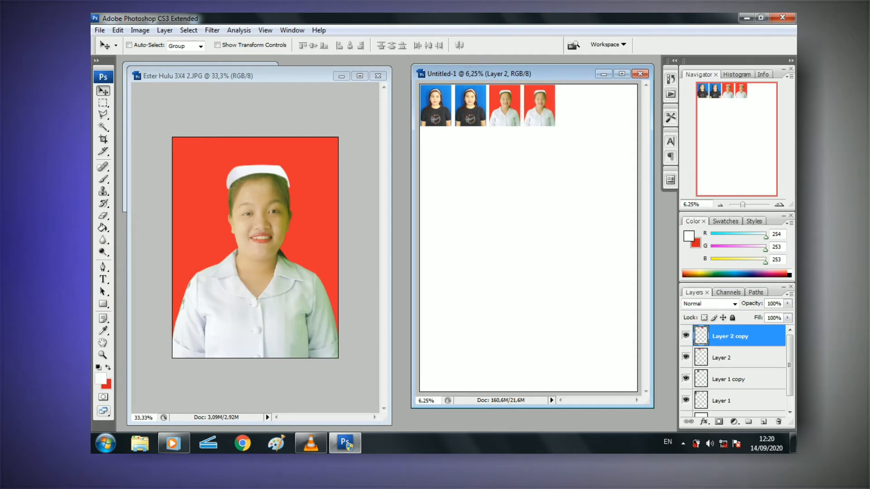
- Duplicate the red-background photo again as the fifth picture in the row, spaced evenly with the others
left_click_drag(540, 107, 570, 107, "alt")
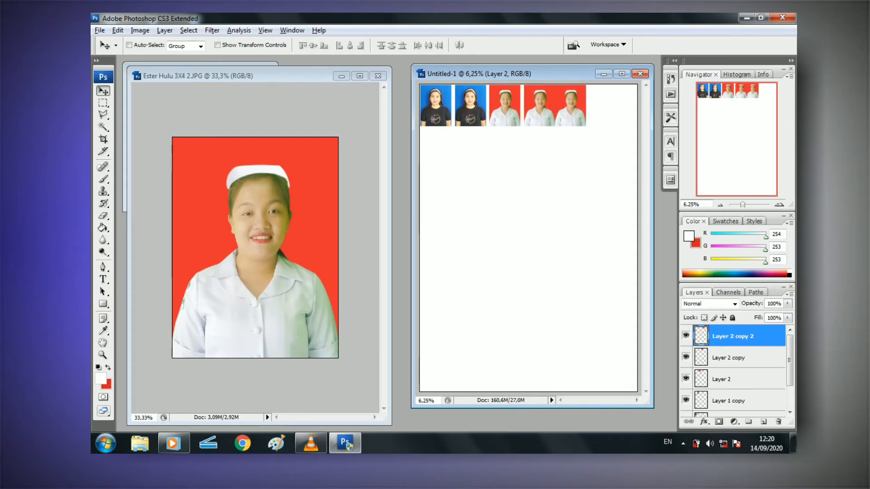
key("Right")
key("Right")
key("Right")
key("Right")
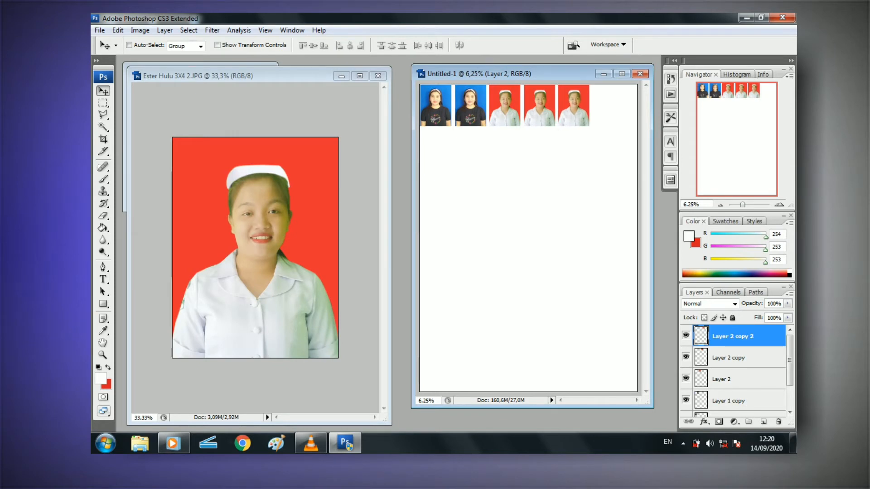
- Add a sixth photo to the row by duplicating the fifth, and nudge it left to match the narrow spacing
left_click_drag(573, 107, 611, 107, "alt")
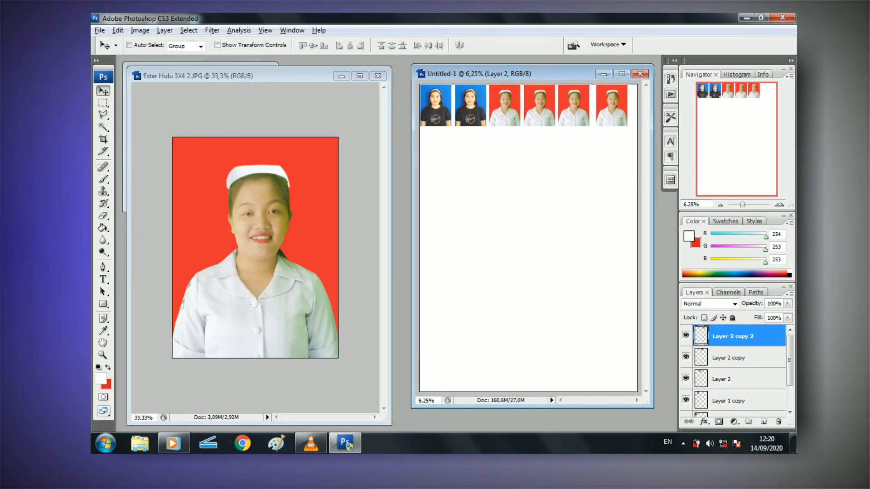
key("Left")
key("Left")
key("Left")
key("Left")
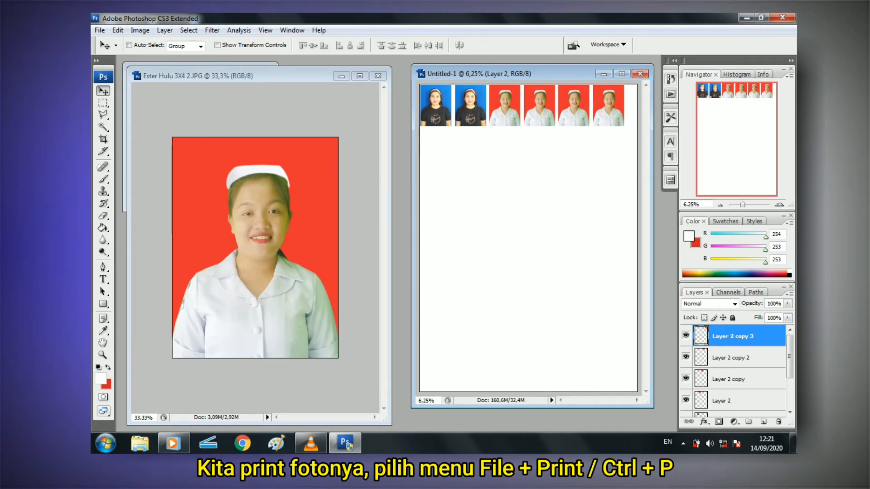
- Open the print settings, choose the Canon iP2700 series (Copy 1) printer and enable Scale to Fit Media
left_click(100, 30)
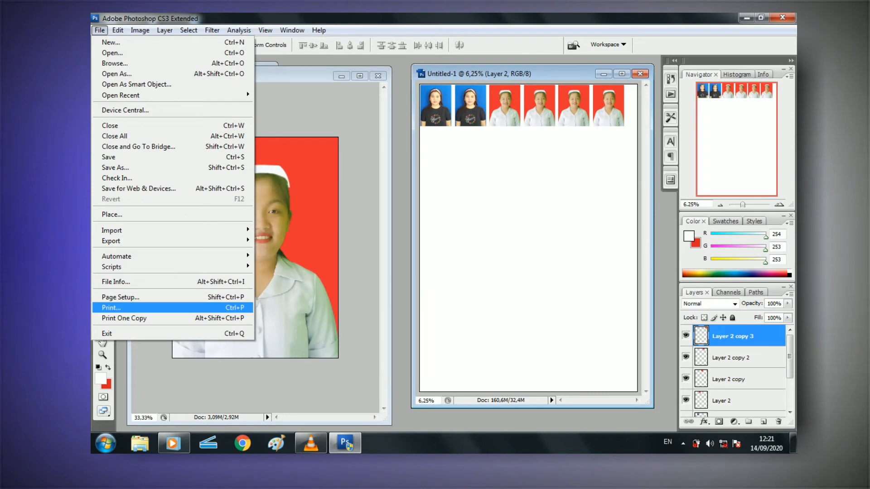
key("Return")
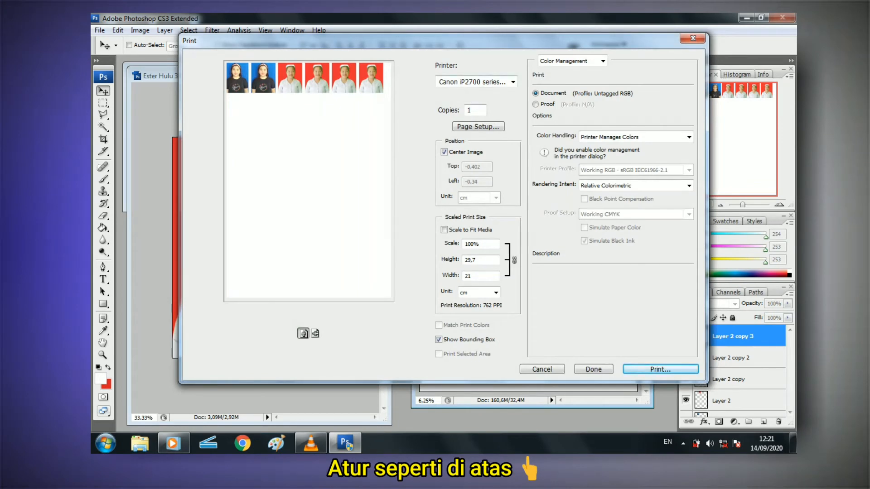
left_click(512, 82)
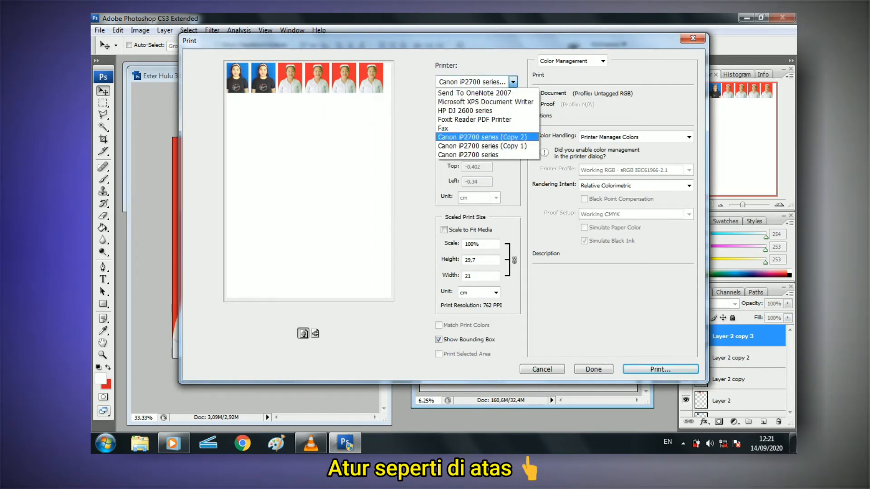
left_click(482, 146)
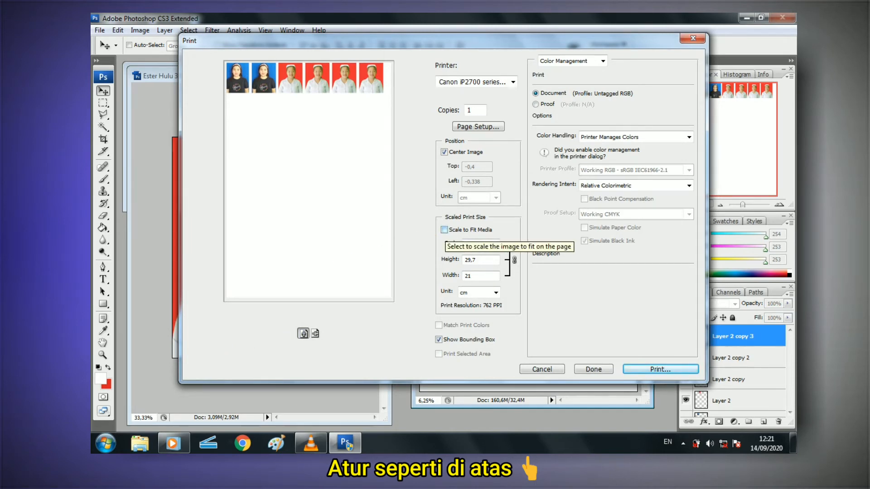
left_click(445, 229)
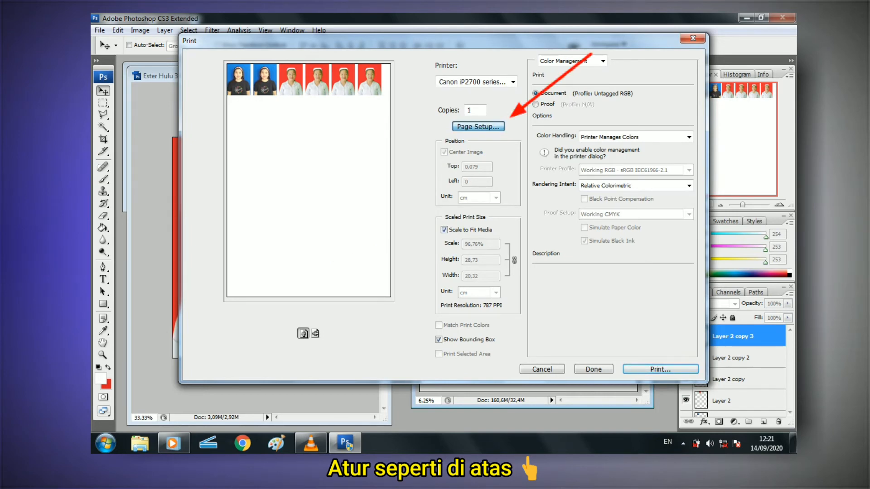
- In the printer's page setup, set the media type to Kertas Foto Lain with print quality Tinggi, and confirm
left_click(478, 126)
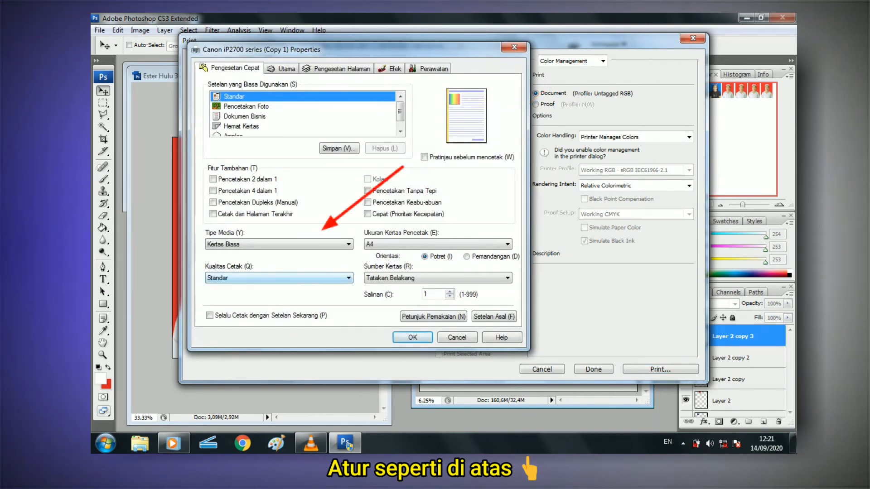
left_click(317, 278)
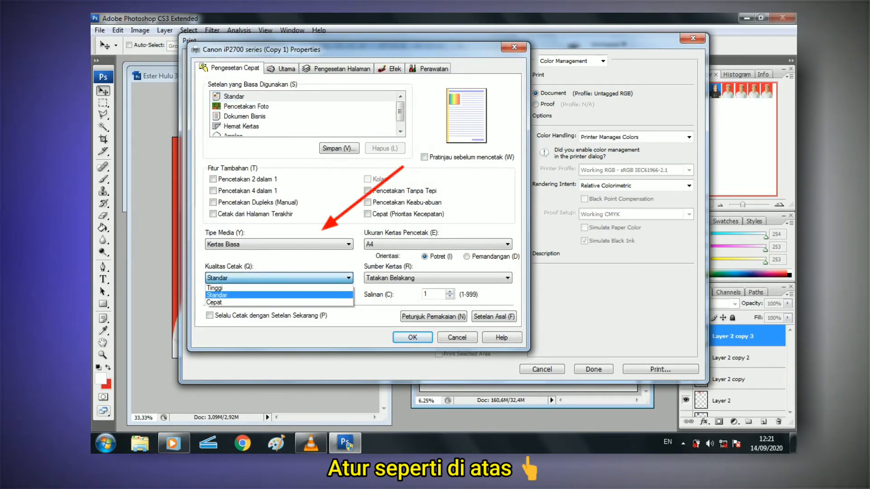
left_click(317, 278)
left_click(312, 244)
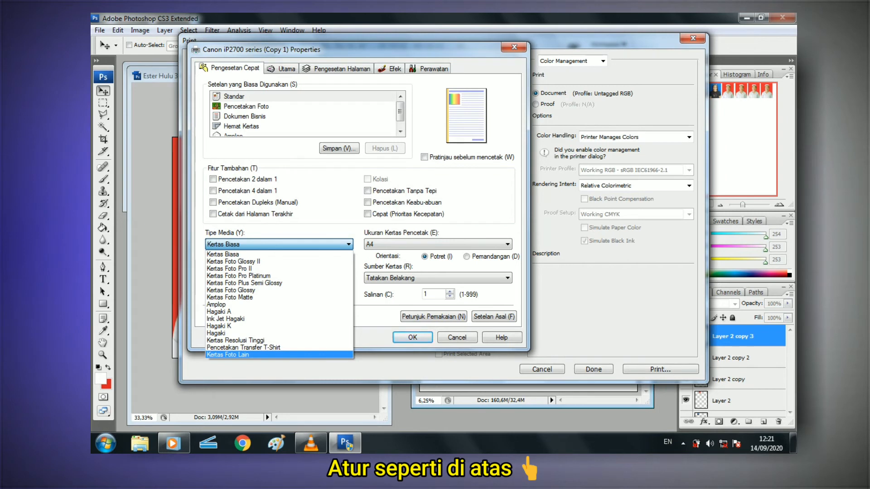
key("Return")
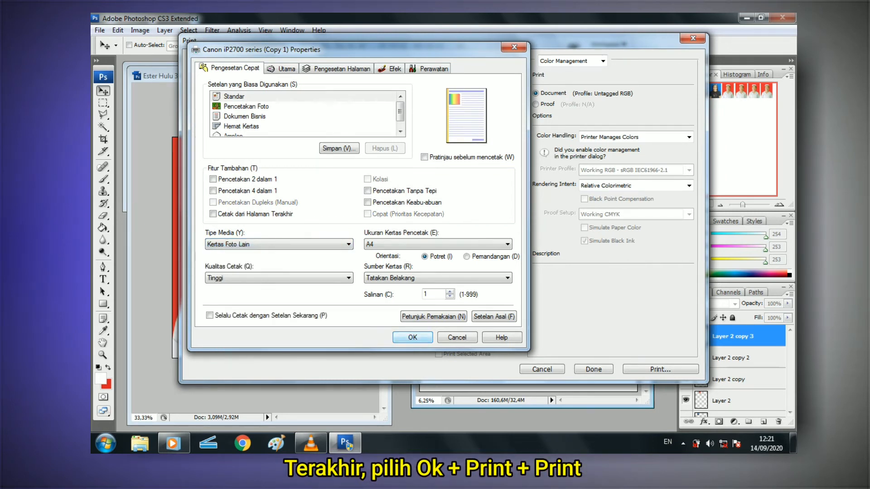
key("Return")
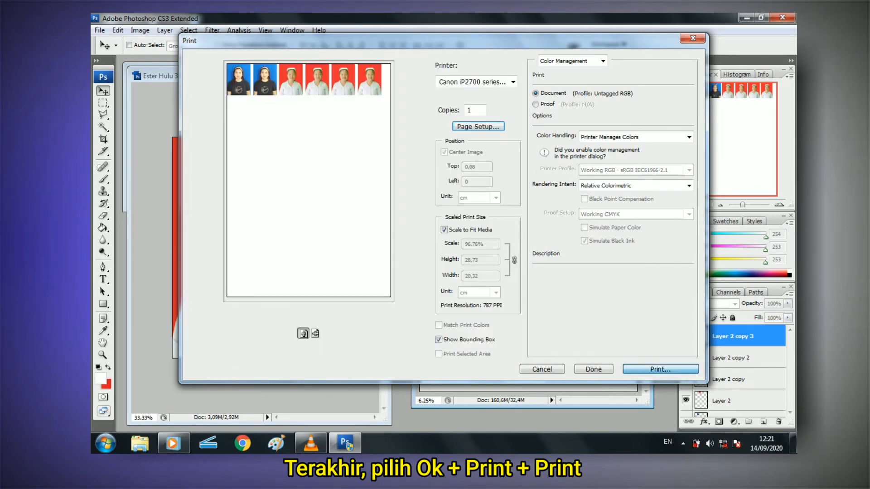
- Print one copy of the A4 photo sheet on the Canon iP2700 series (Copy 1) printer
key("Return")
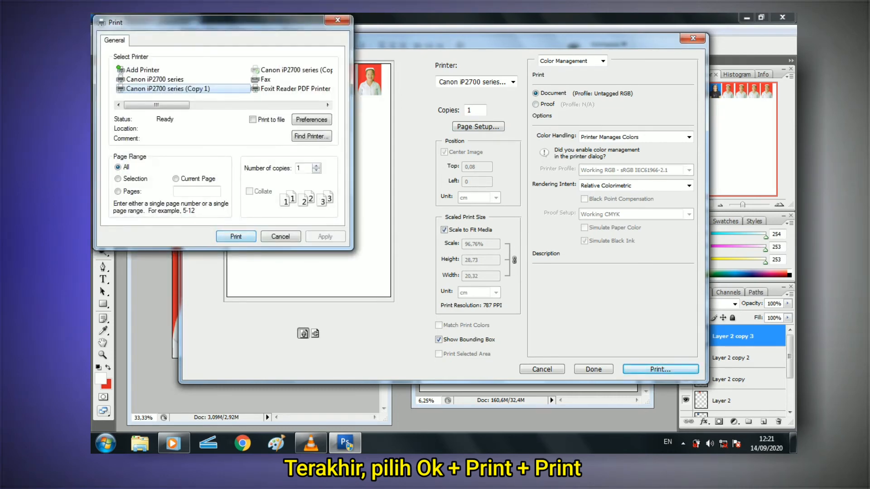
key("Return")
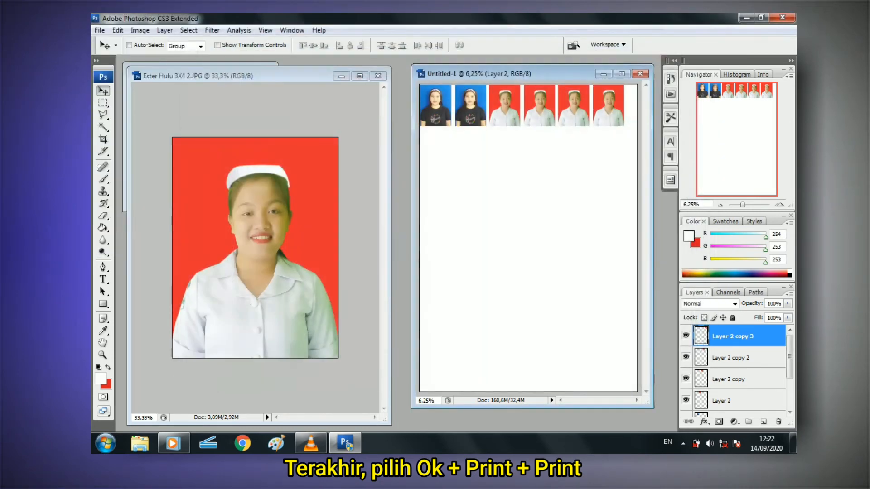